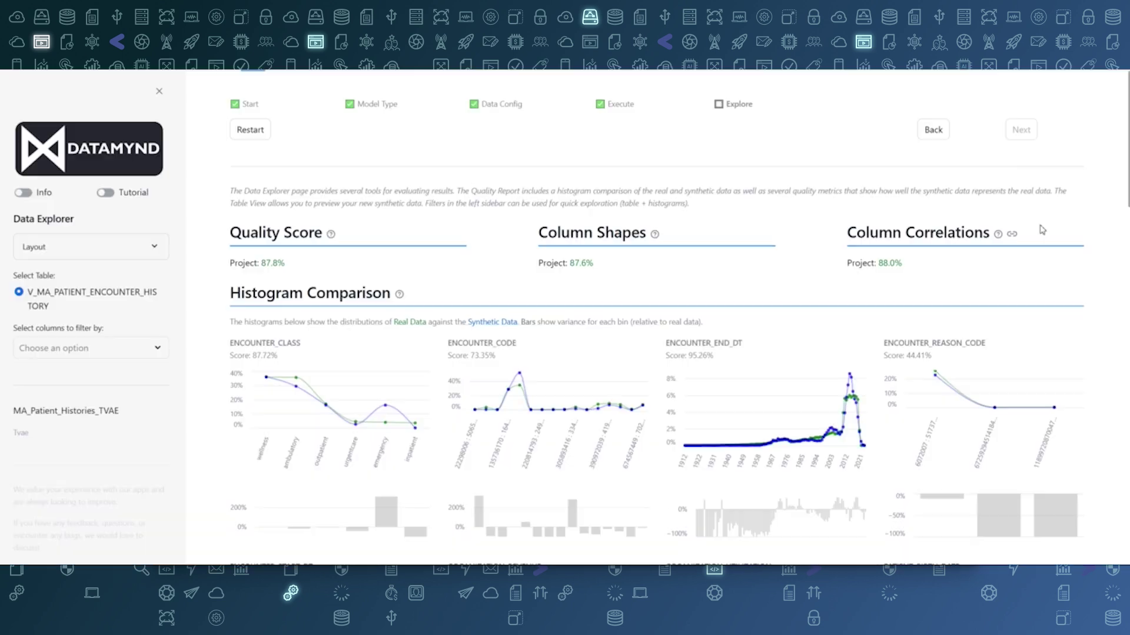
pyautogui.scroll(-2, 1041, 232)
pyautogui.scroll(-2, 1043, 235)
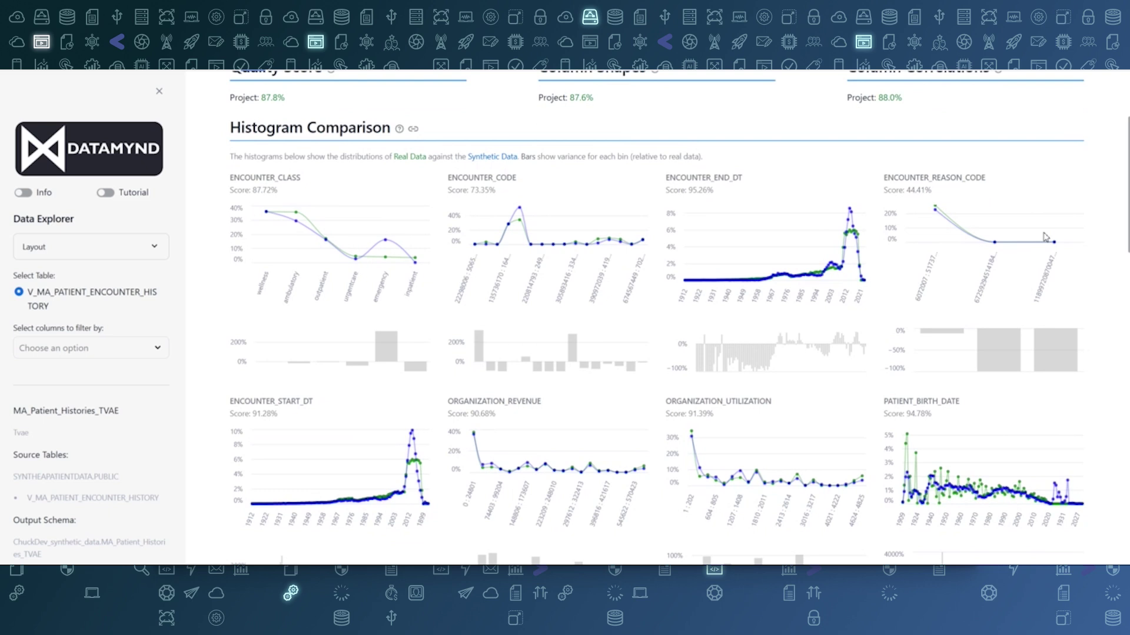
pyautogui.scroll(-2, 1043, 237)
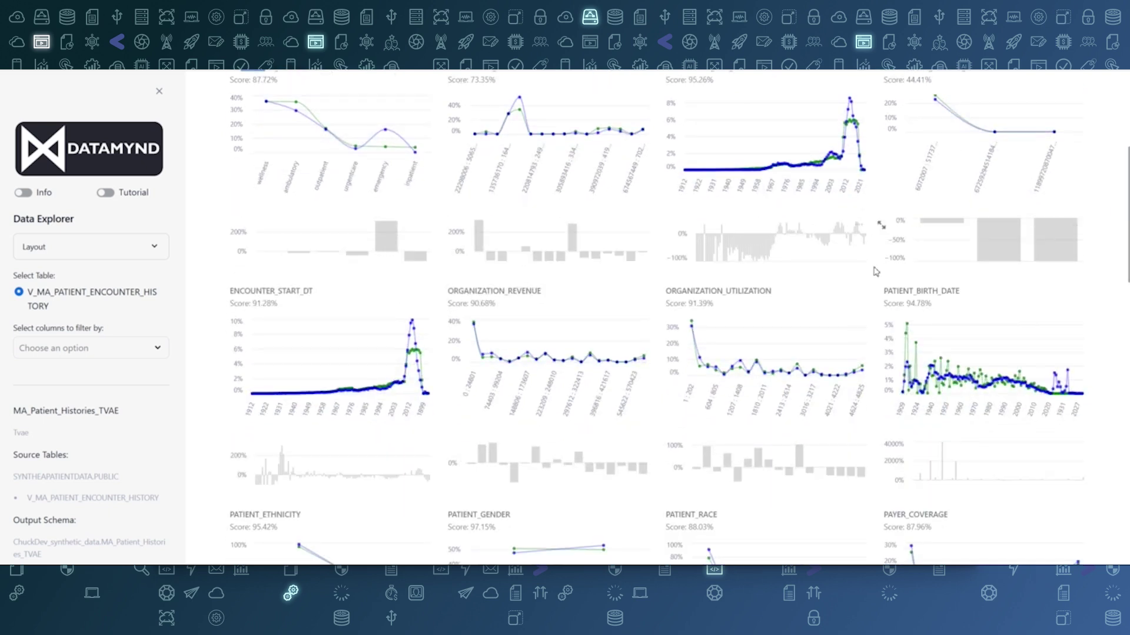
pyautogui.scroll(-5, 905, 294)
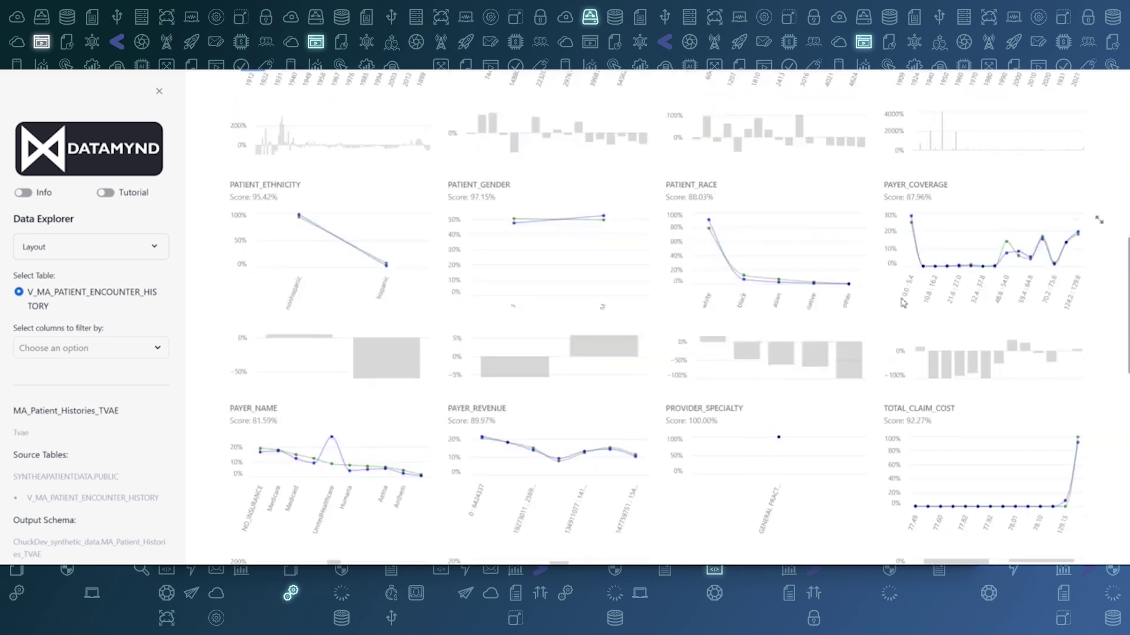
pyautogui.scroll(-4, 895, 305)
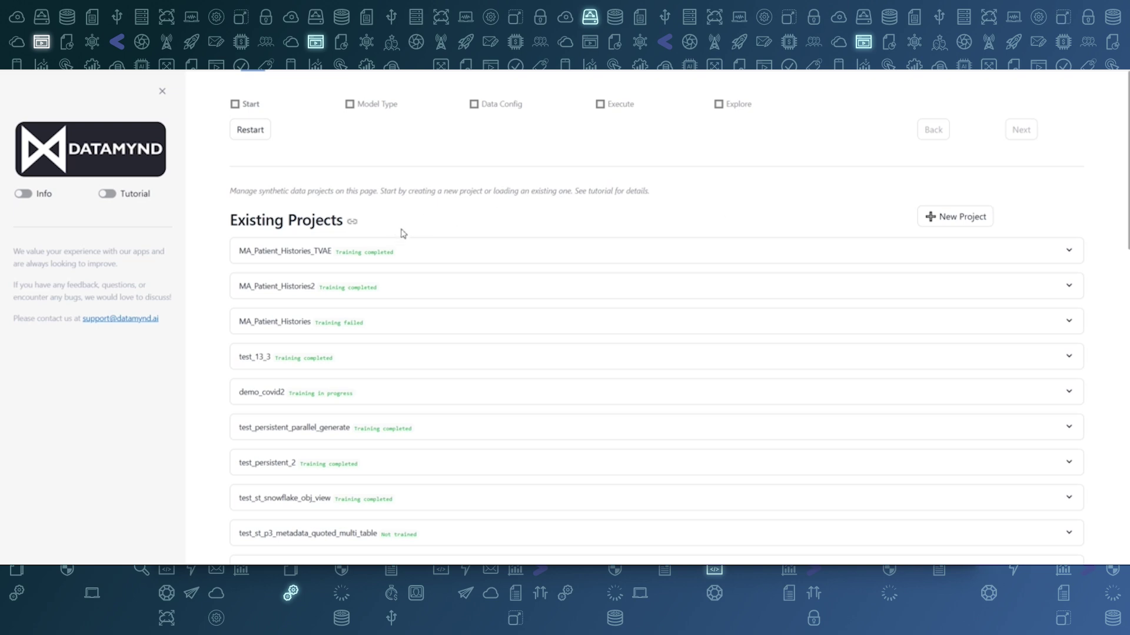
# - Expand and load the MA_Patient_Histories_TVAE project to show its Tvae settings with 50 epochs
pyautogui.click(386, 252)
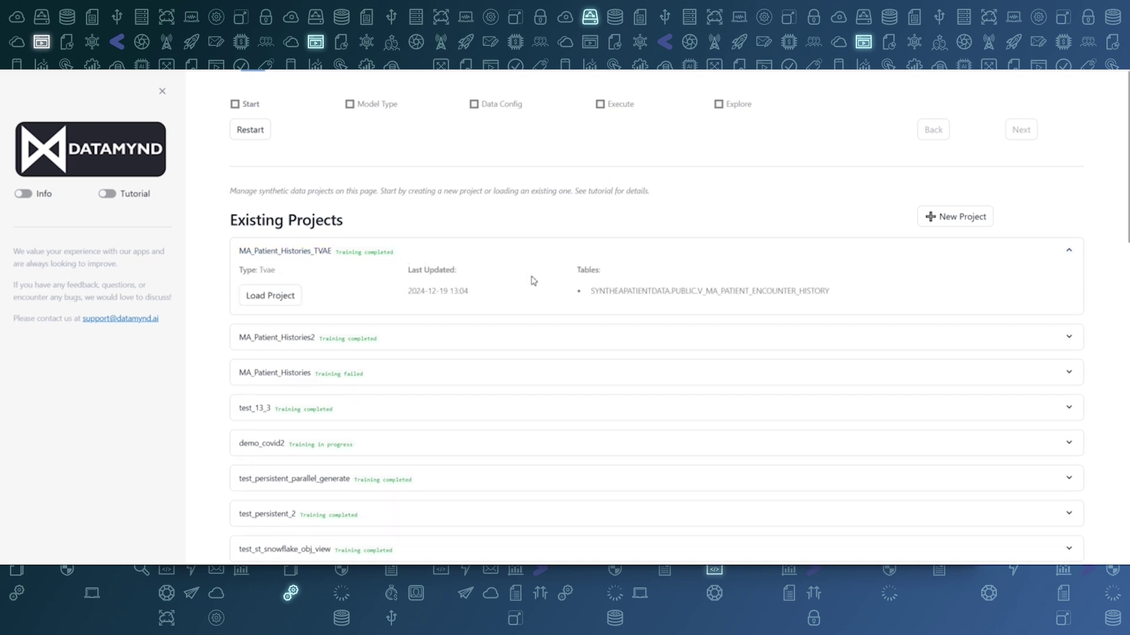
pyautogui.click(258, 298)
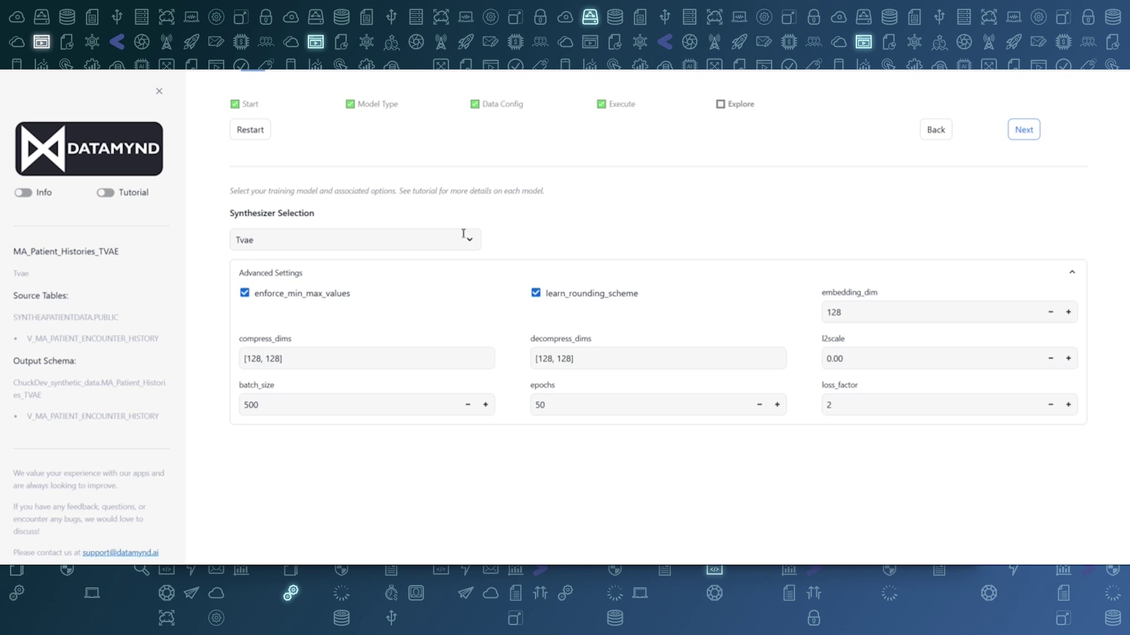
# - Keep Tvae in the synthesizer list and advance to the V_MA_PATIENT_ENCOUNTER_HISTORY data config
pyautogui.click(413, 243)
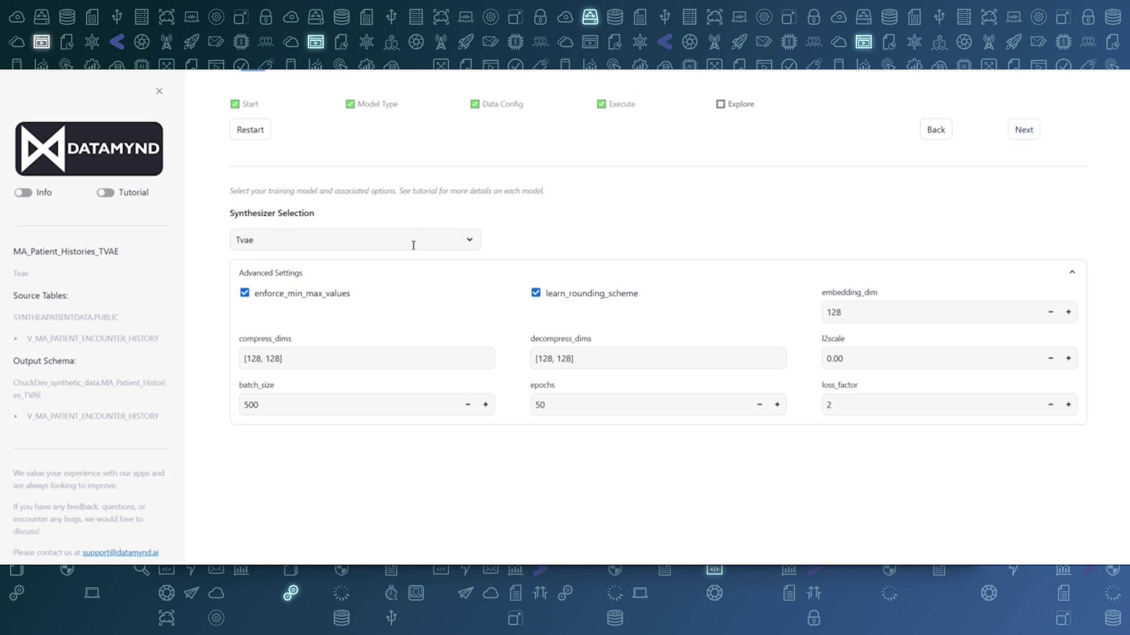
pyautogui.click(578, 236)
pyautogui.click(1026, 133)
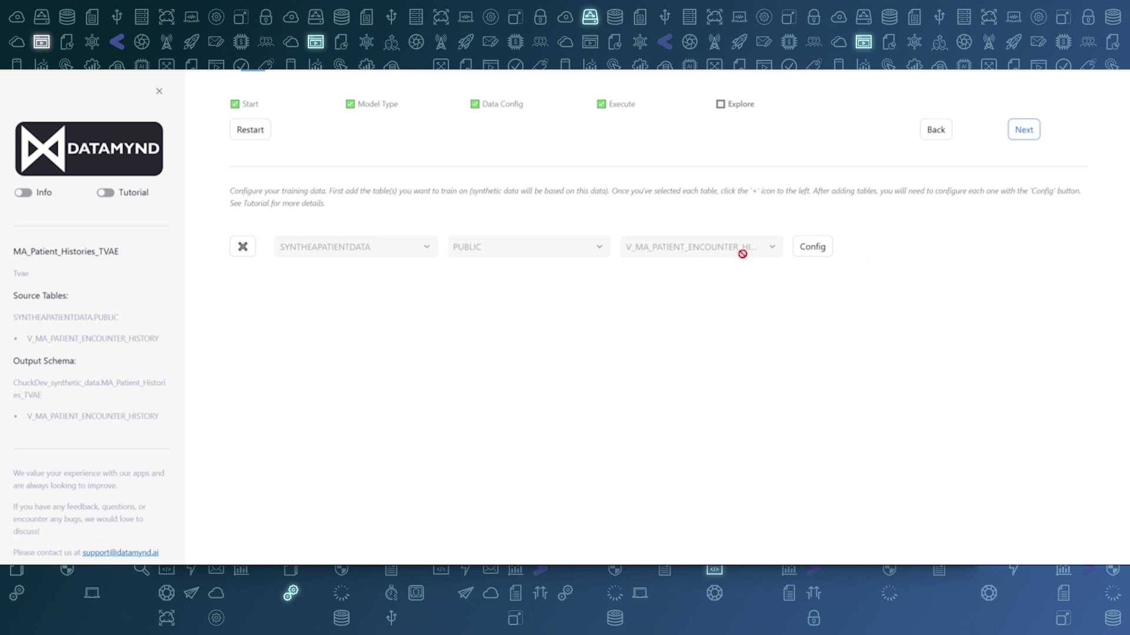
# - Inspect the encounter table's field config and ORGANIZATION_ZIP anonymization categories, then reach Execute
pyautogui.click(813, 249)
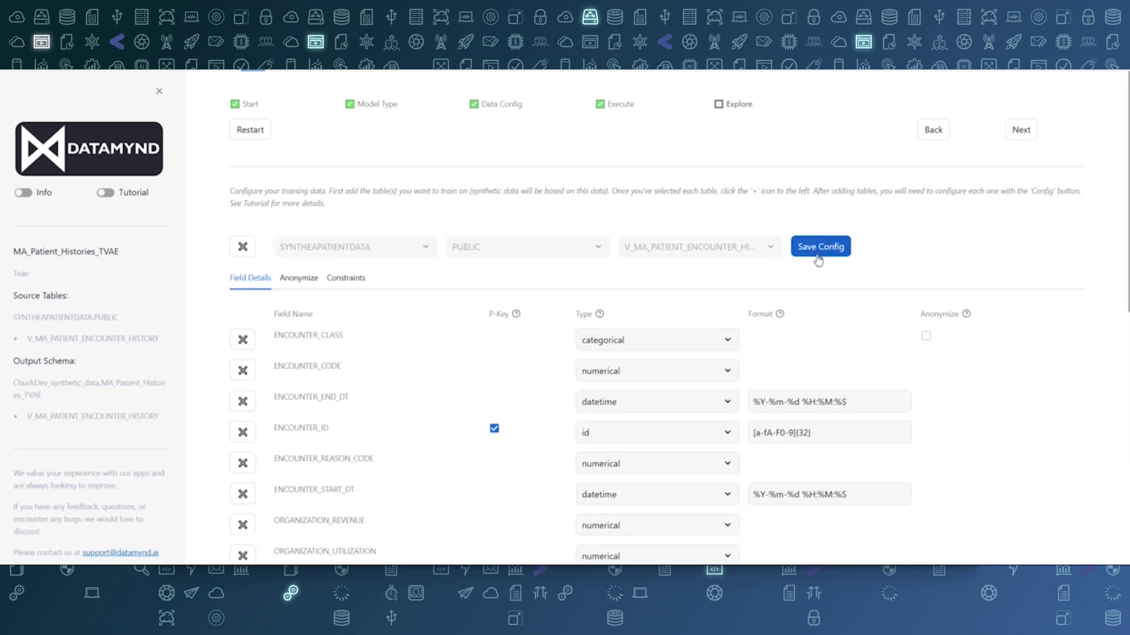
pyautogui.scroll(-3, 819, 292)
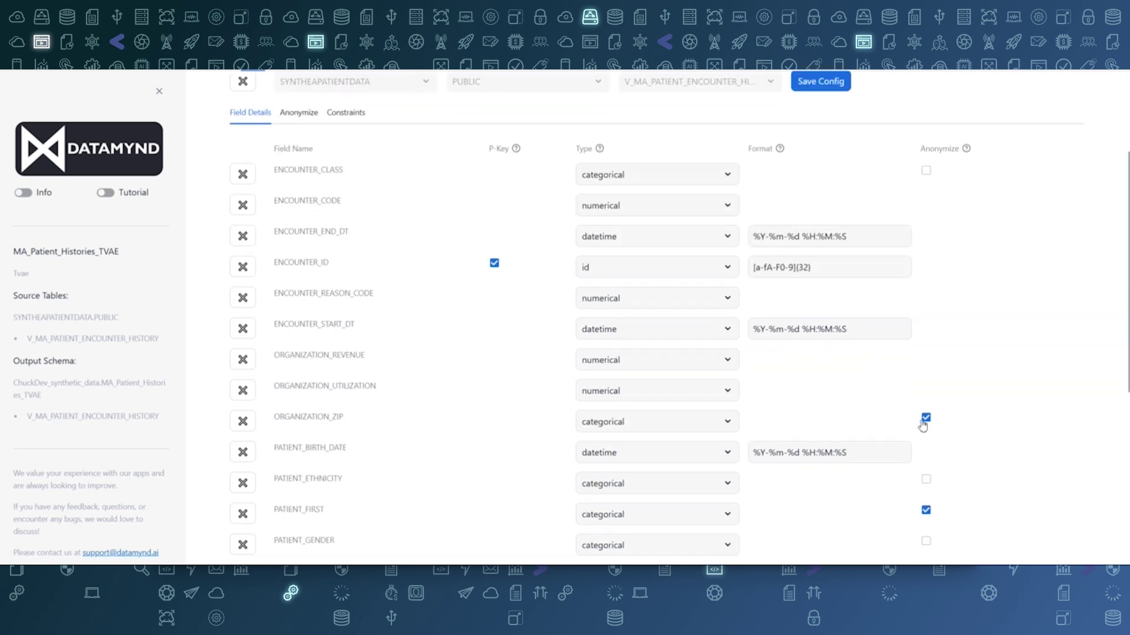
pyautogui.click(297, 113)
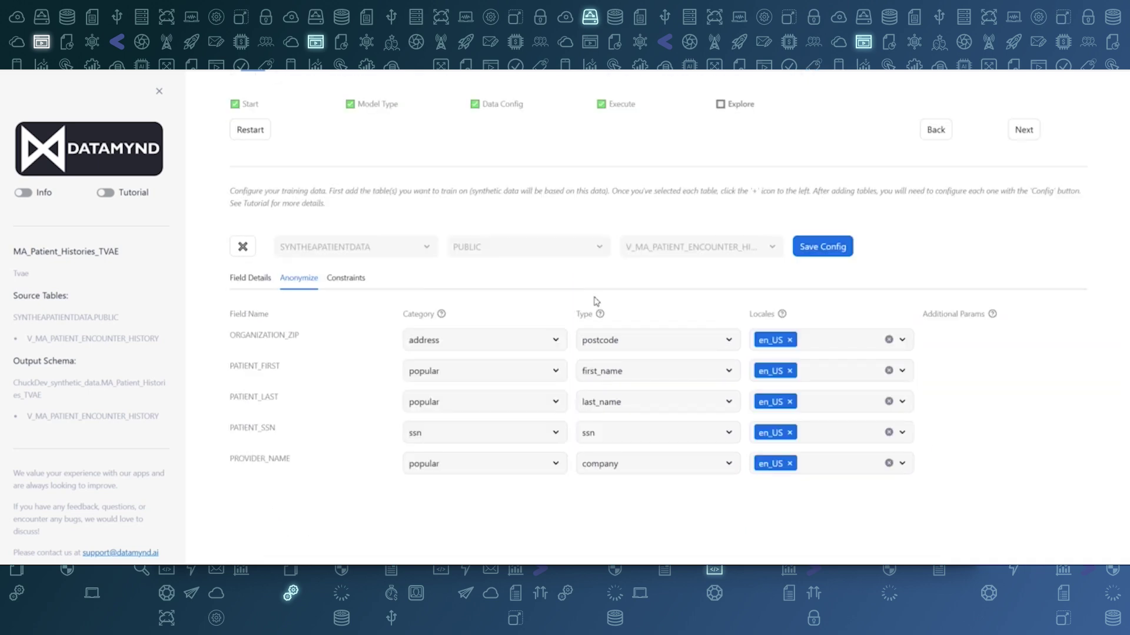
pyautogui.click(547, 343)
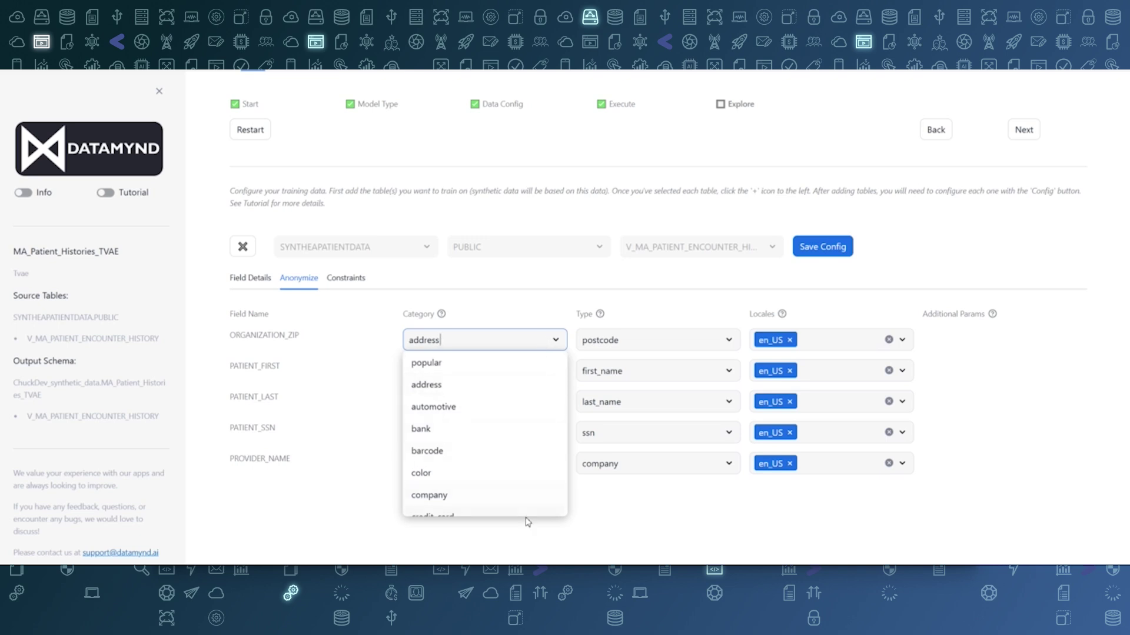
pyautogui.click(1024, 132)
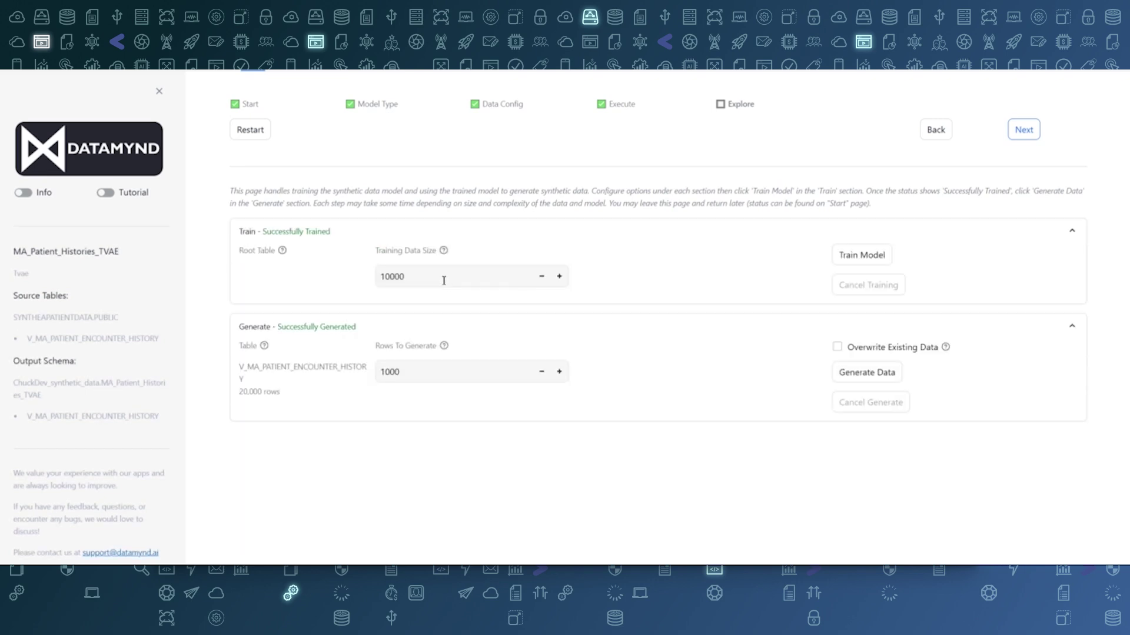
# - Leave the Rows To Generate value as is and advance to the 87.8% quality Data Explorer
pyautogui.moveTo(428, 376); pyautogui.dragTo(360, 372)
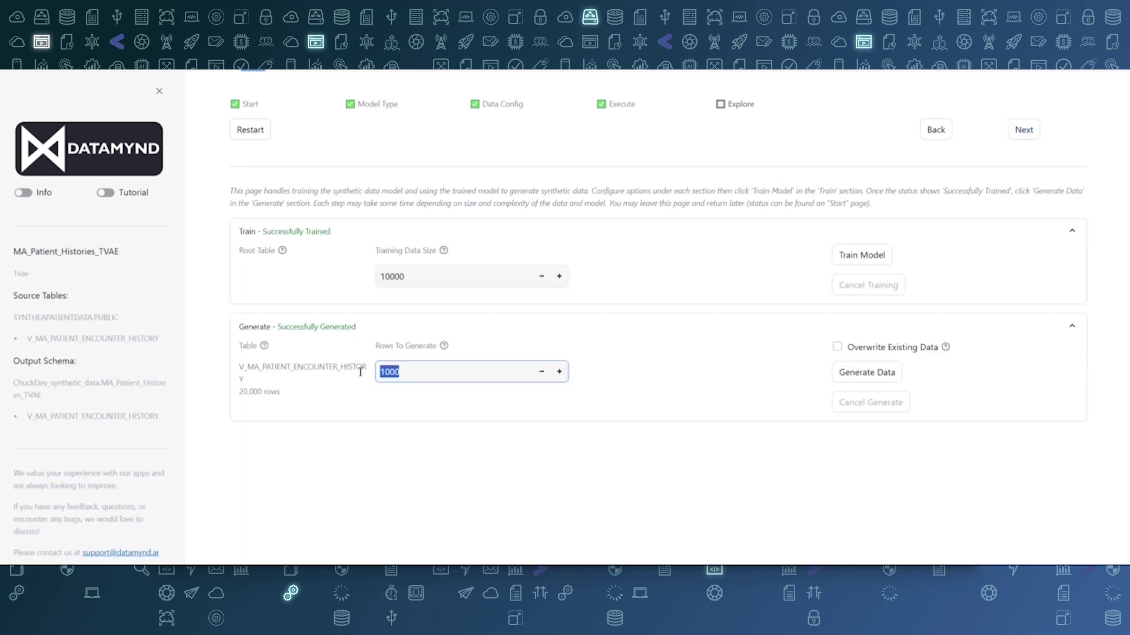
pyautogui.click(466, 371)
pyautogui.click(858, 373)
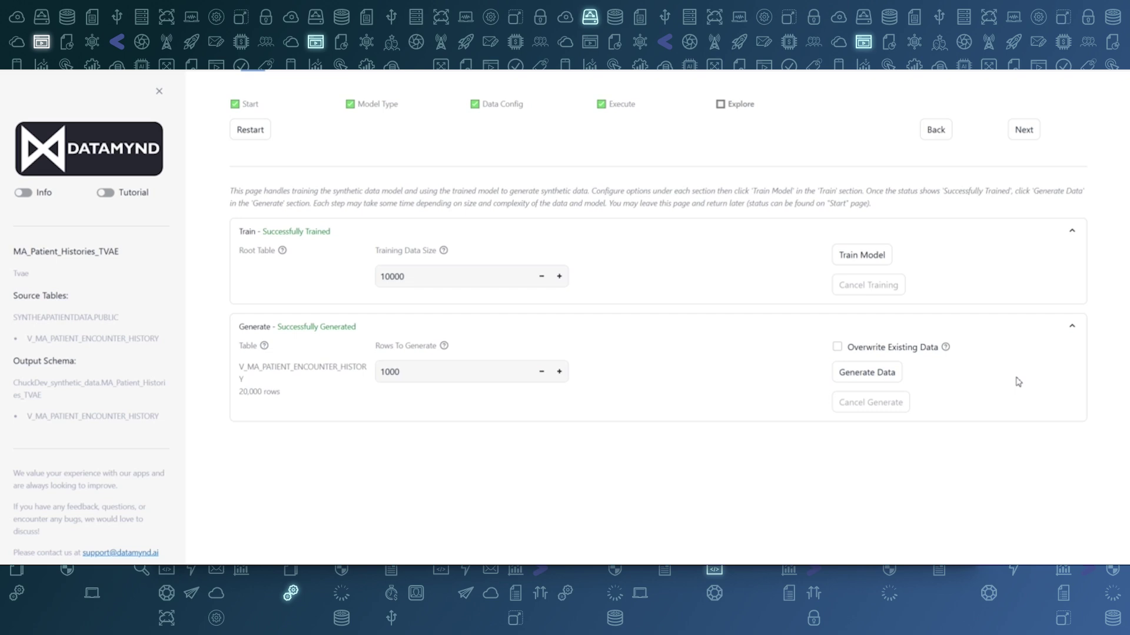
pyautogui.click(1024, 131)
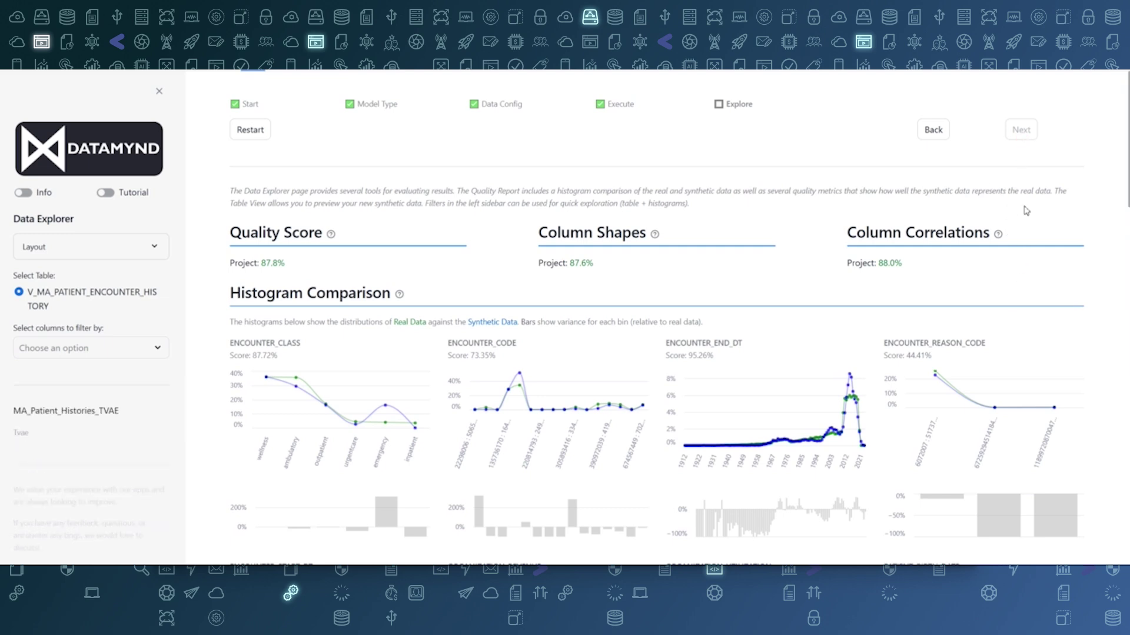
pyautogui.scroll(-3, 1044, 235)
pyautogui.scroll(-1, 1044, 238)
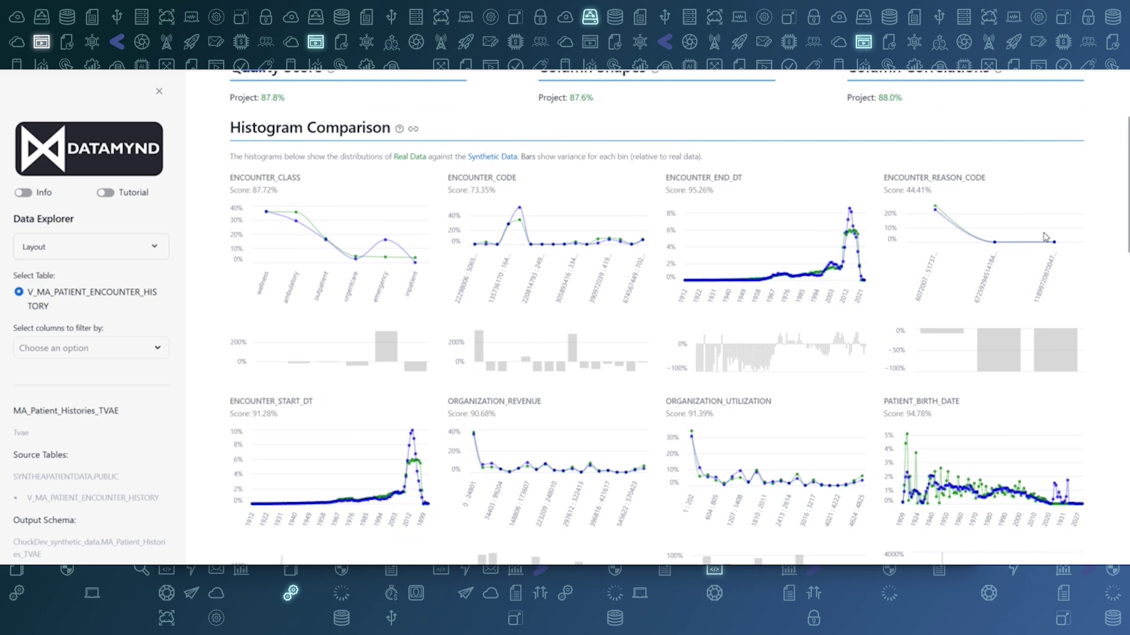
pyautogui.scroll(-1, 1044, 237)
pyautogui.scroll(-2, 1044, 236)
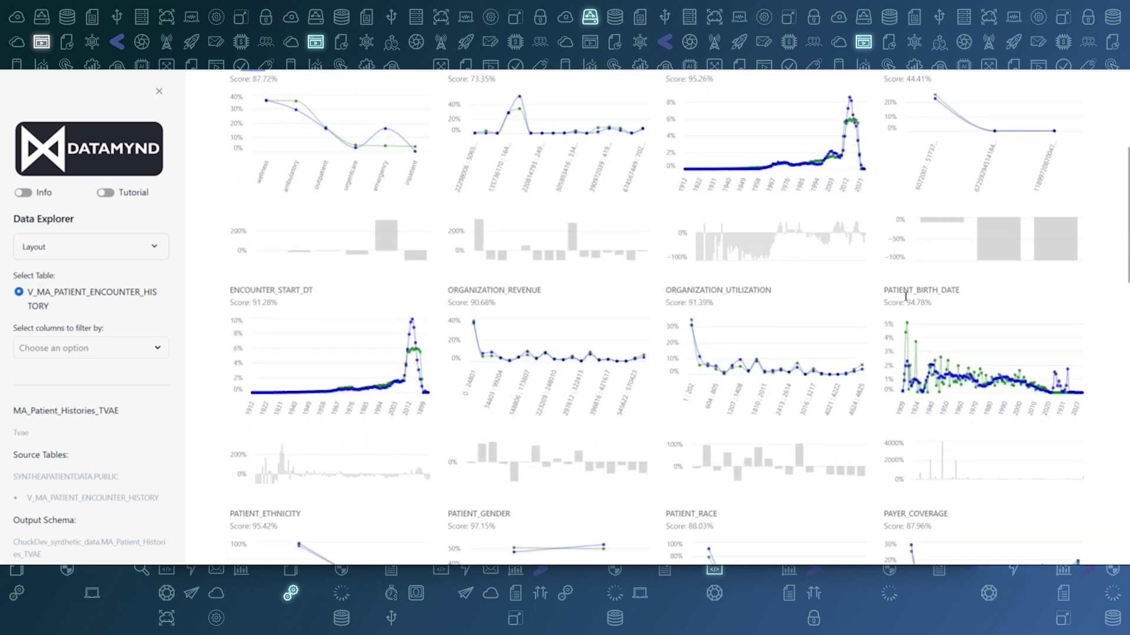
pyautogui.scroll(-4, 906, 295)
pyautogui.scroll(-3, 900, 299)
pyautogui.scroll(-2, 892, 306)
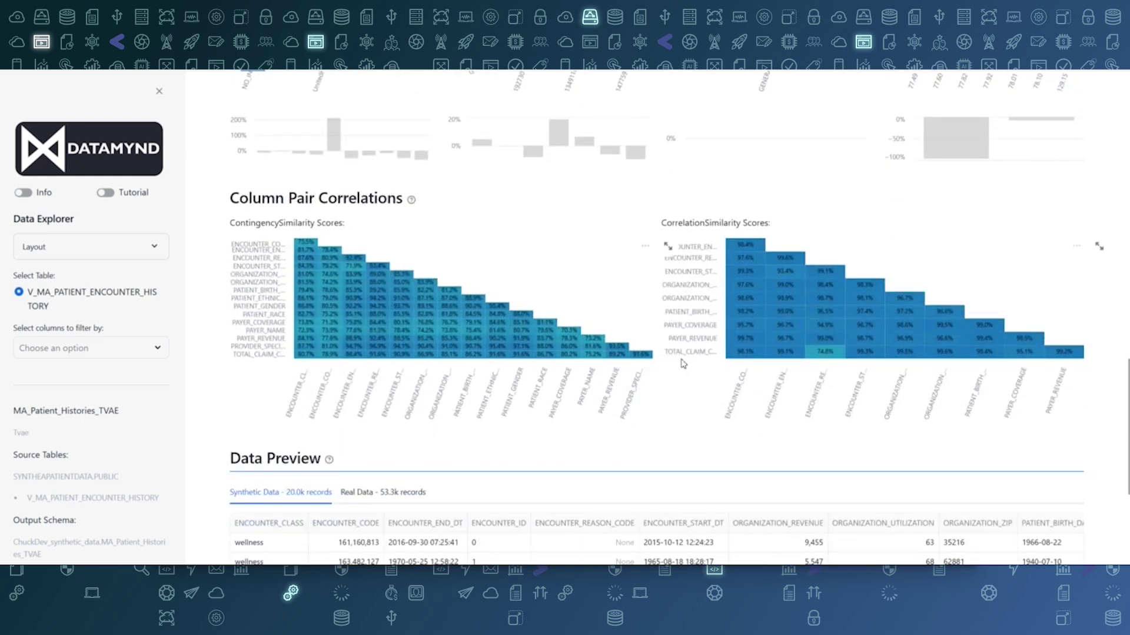
pyautogui.scroll(-1, 681, 361)
pyautogui.scroll(-4, 681, 361)
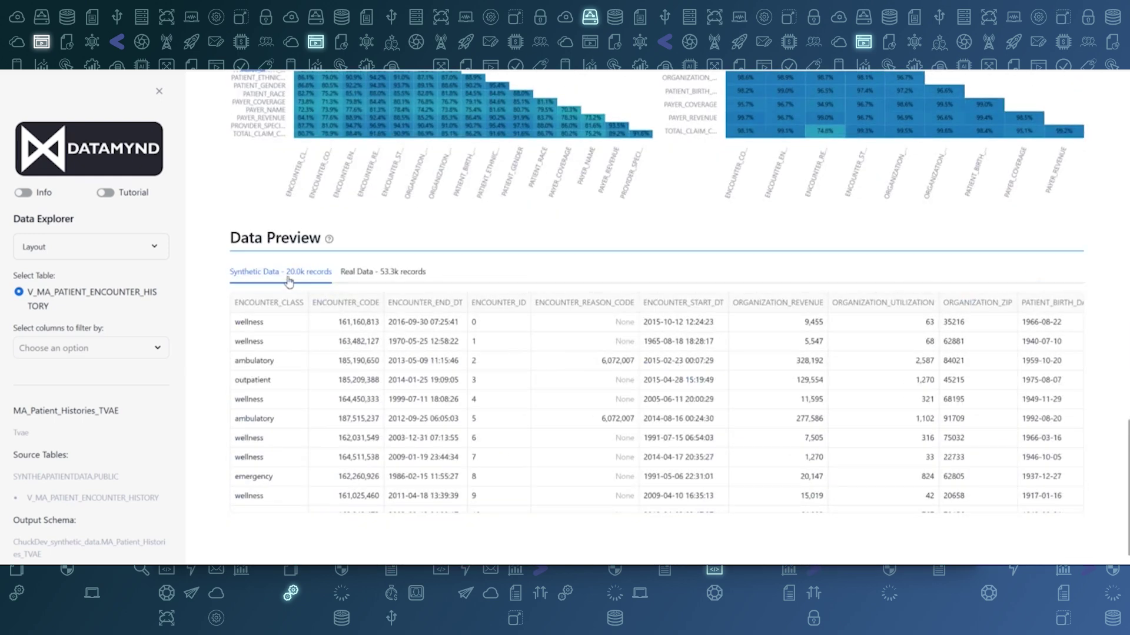
# - Toggle the Data Preview between real and synthetic rows, then list the filterable encounter columns
pyautogui.click(384, 271)
pyautogui.click(295, 275)
pyautogui.scroll(5, 257, 282)
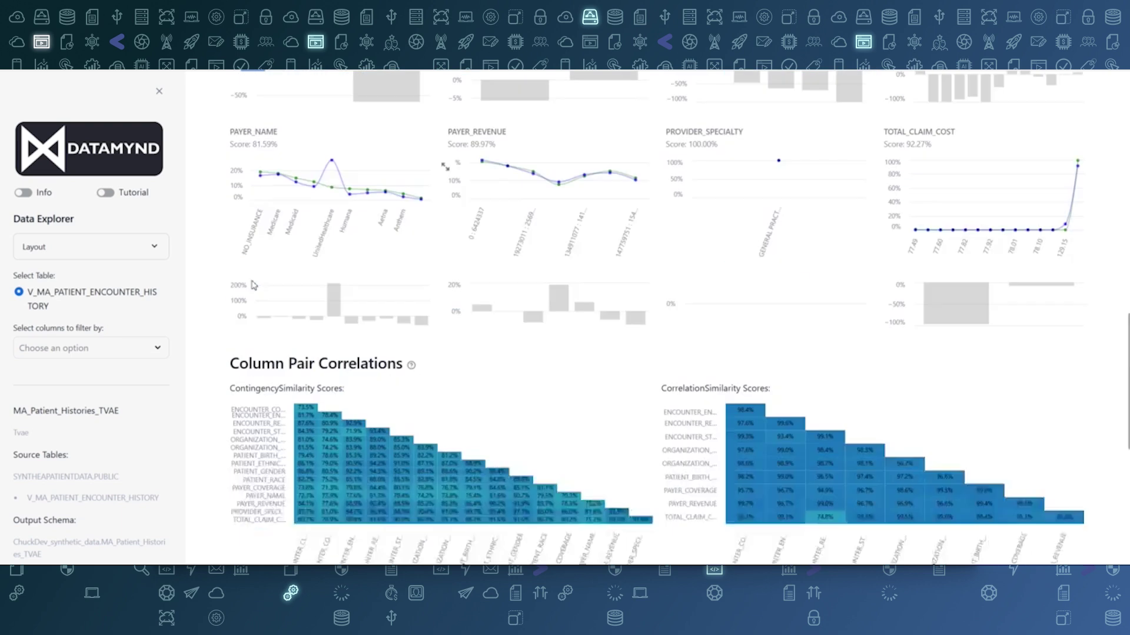
pyautogui.scroll(5, 252, 287)
pyautogui.scroll(5, 252, 293)
pyautogui.scroll(2, 252, 293)
pyautogui.click(88, 348)
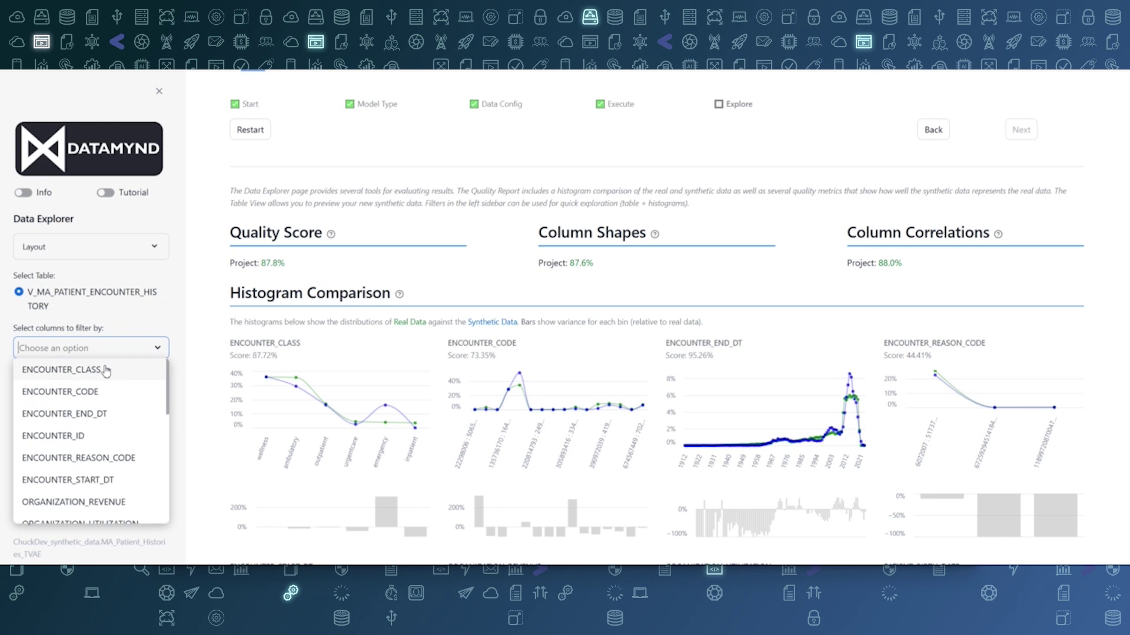
# - Apply an ENCOUNTER_CLASS exact-match filter for 'wellness', then clear the column filter
pyautogui.click(103, 370)
pyautogui.scroll(-2, 130, 302)
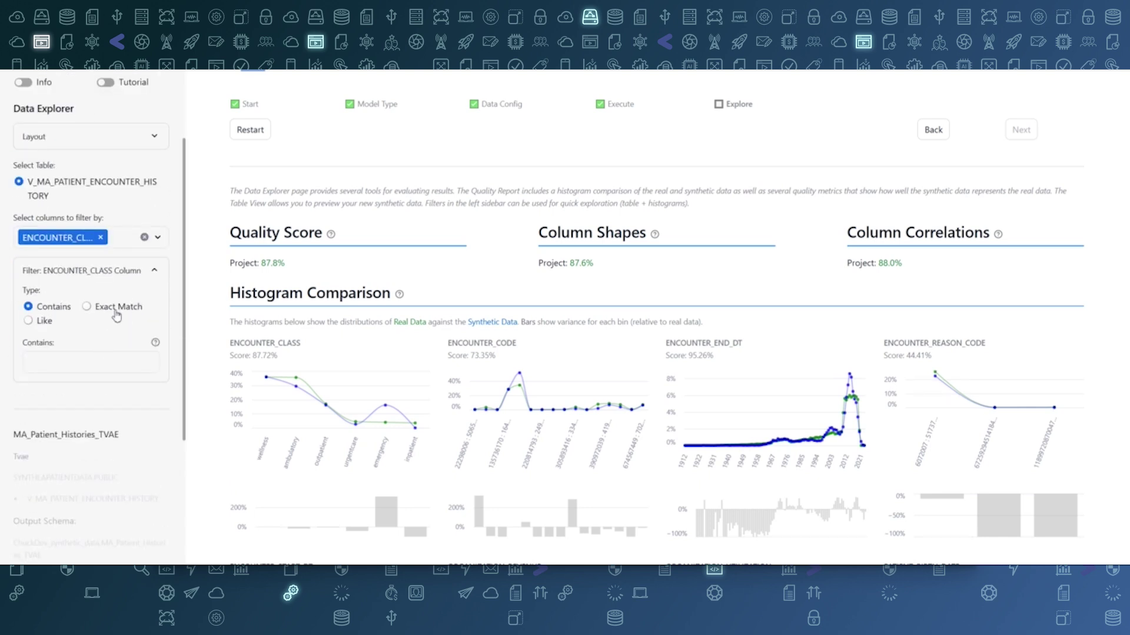
pyautogui.click(112, 307)
pyautogui.click(103, 366)
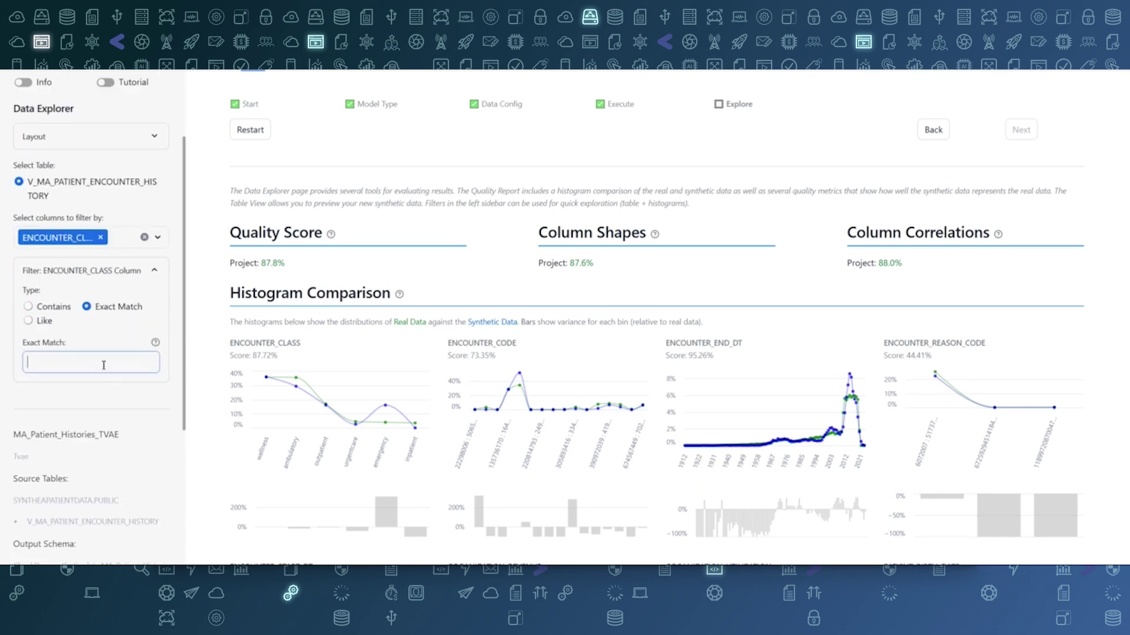
pyautogui.write('wellness')
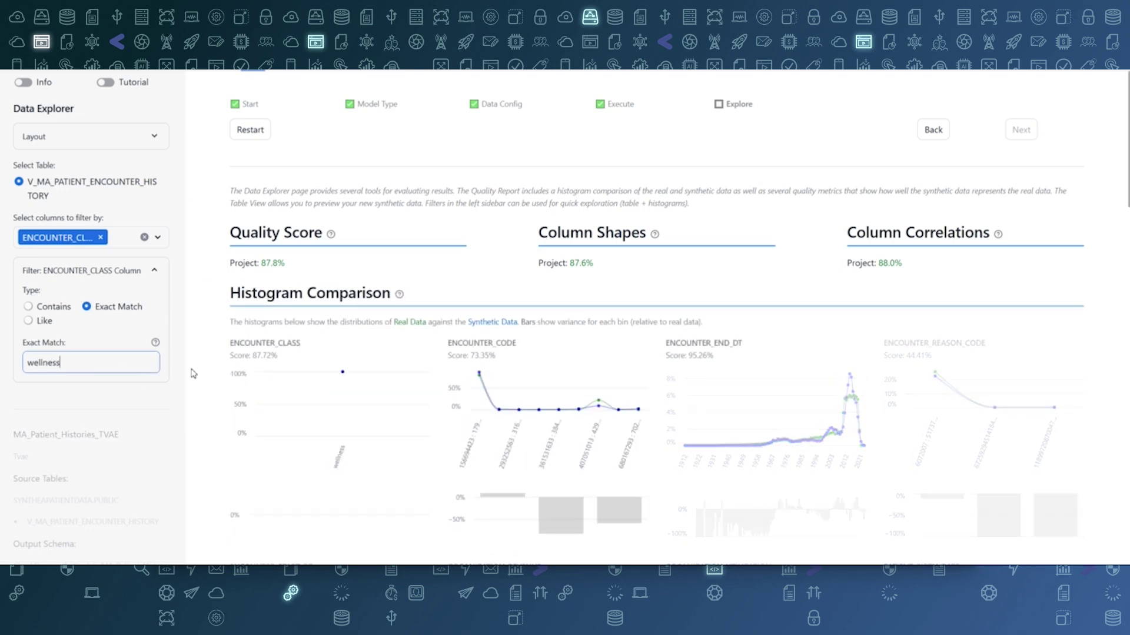
pyautogui.scroll(-3, 200, 385)
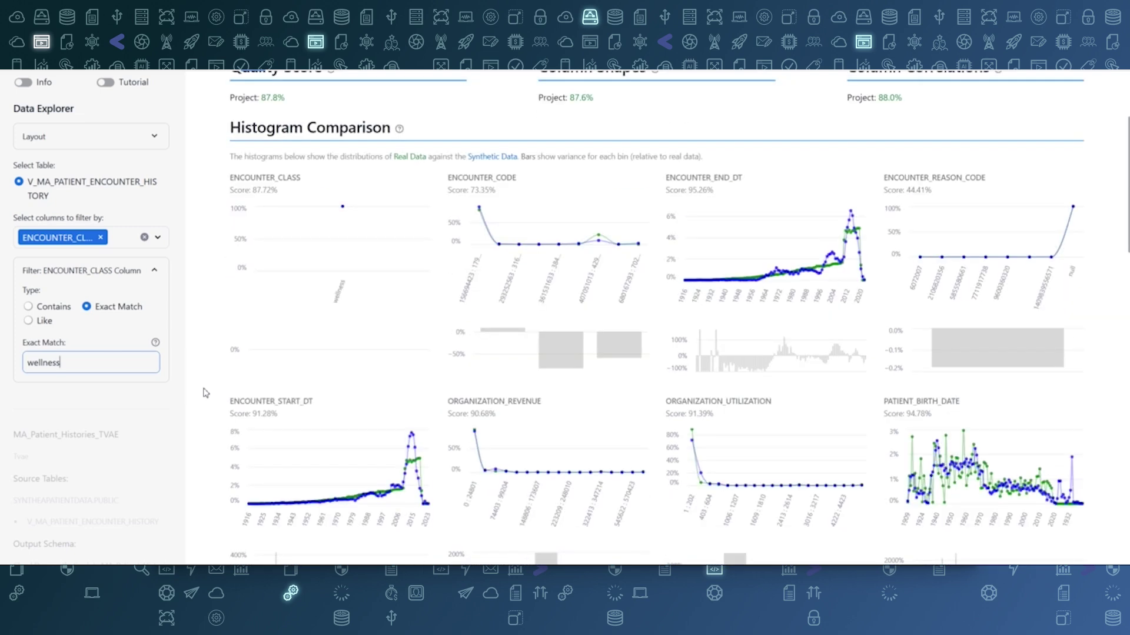
pyautogui.scroll(-5, 204, 392)
pyautogui.scroll(-5, 209, 420)
pyautogui.scroll(-3, 209, 420)
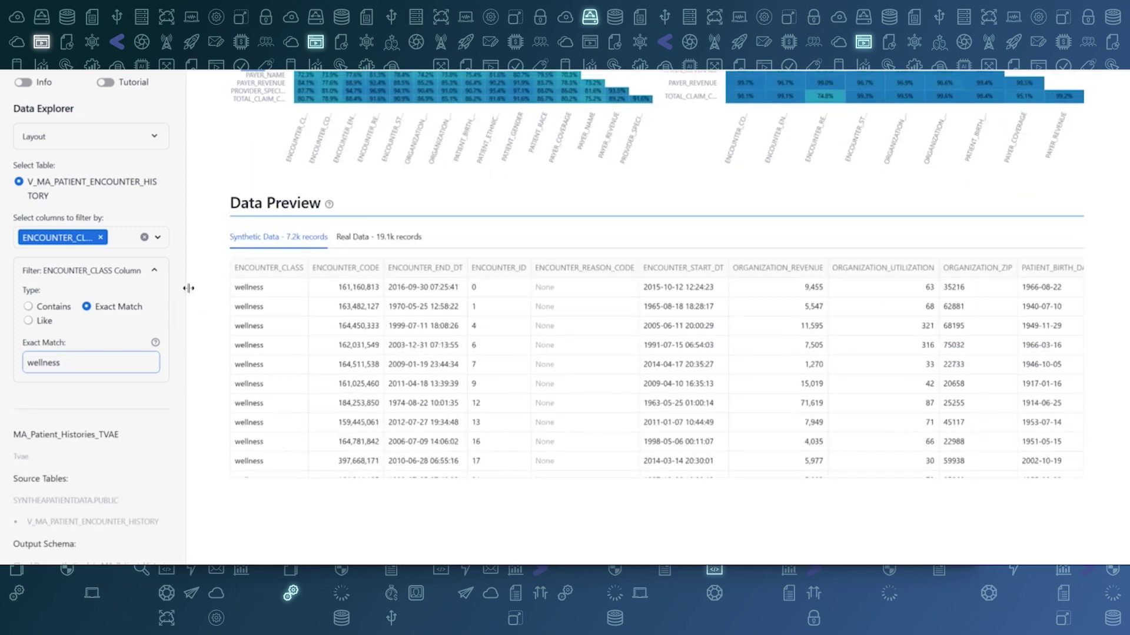
pyautogui.scroll(5, 182, 298)
pyautogui.scroll(3, 187, 290)
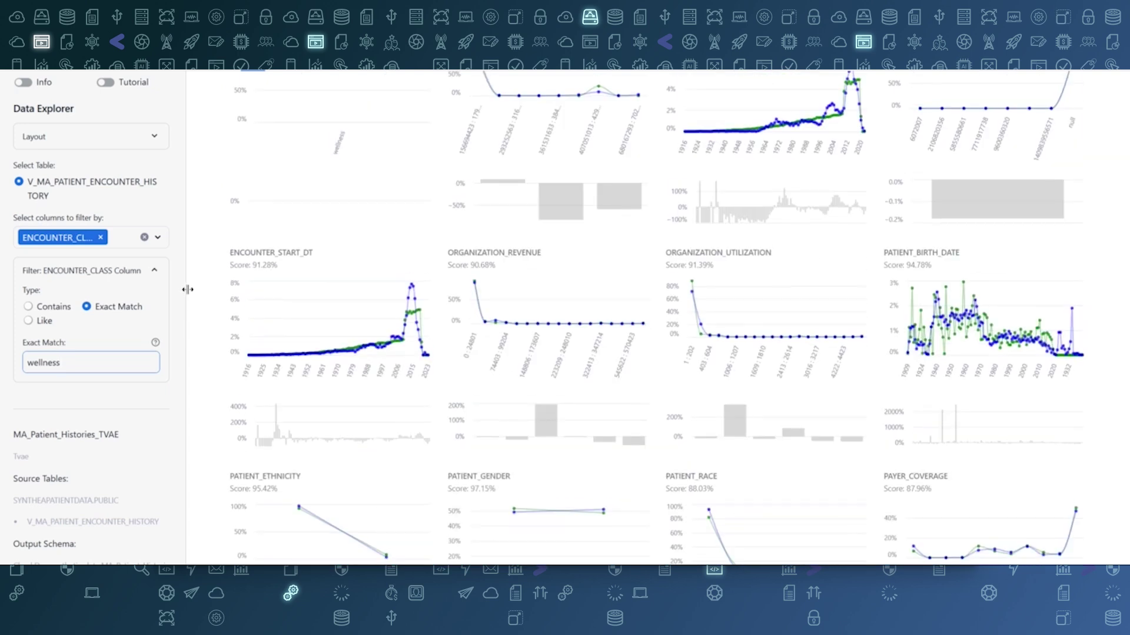
pyautogui.click(147, 239)
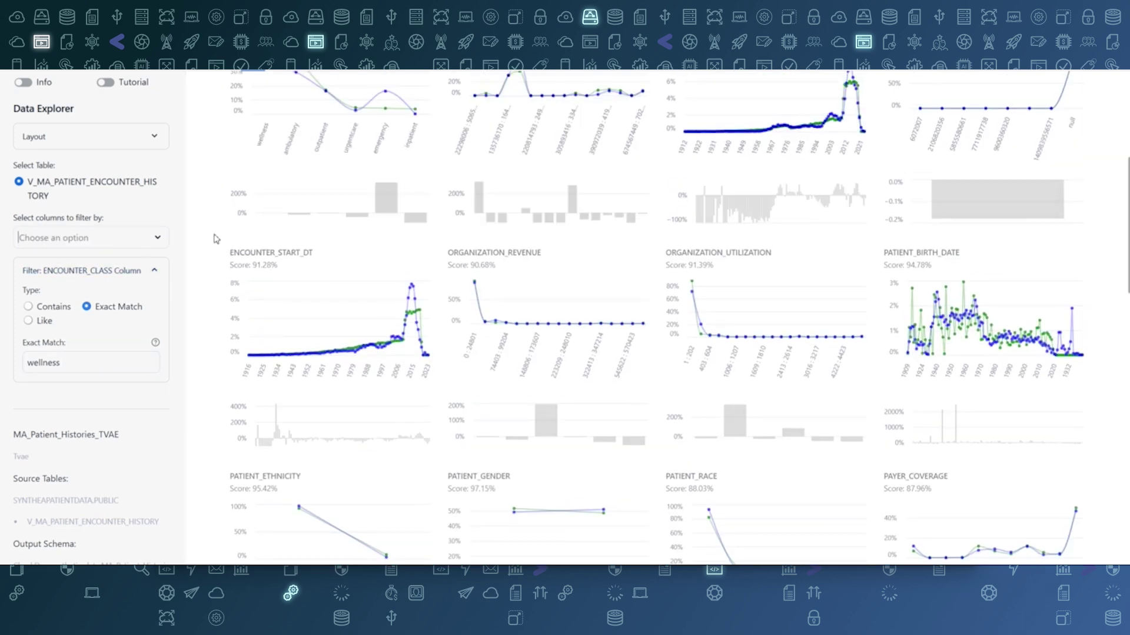
pyautogui.scroll(2, 210, 277)
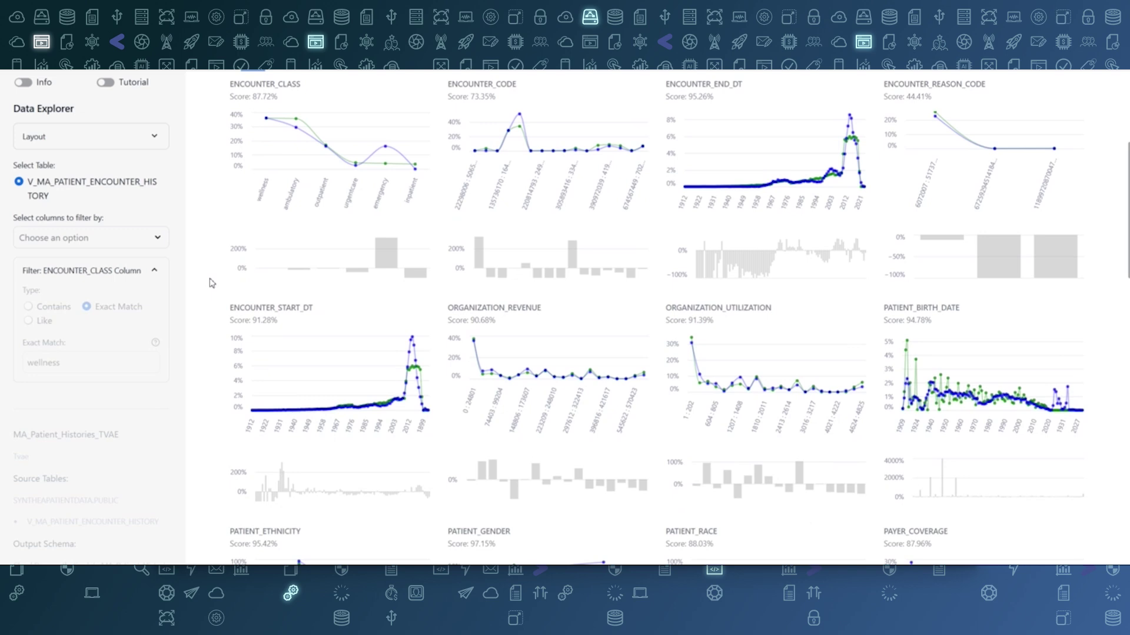